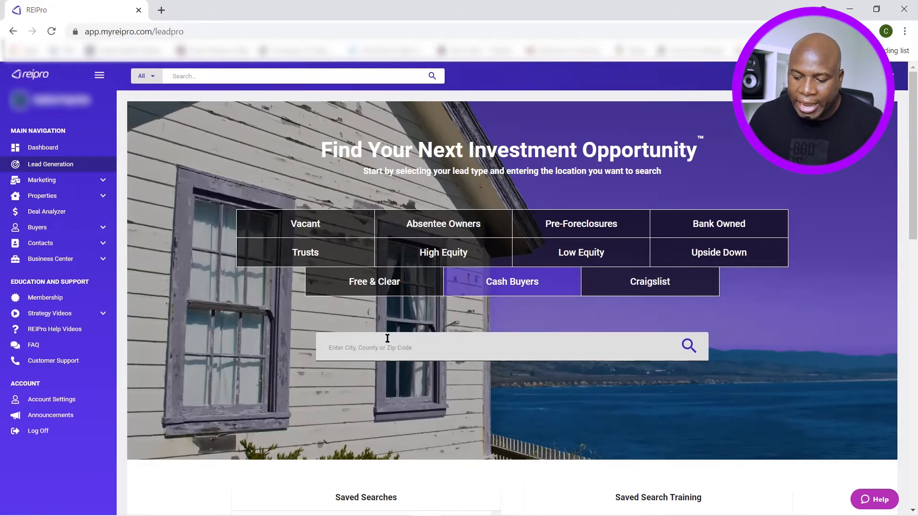
Set the Cash Buyers search location to Houston, TX, bringing up 24,054 leads
click(386, 341)
text(Houston)
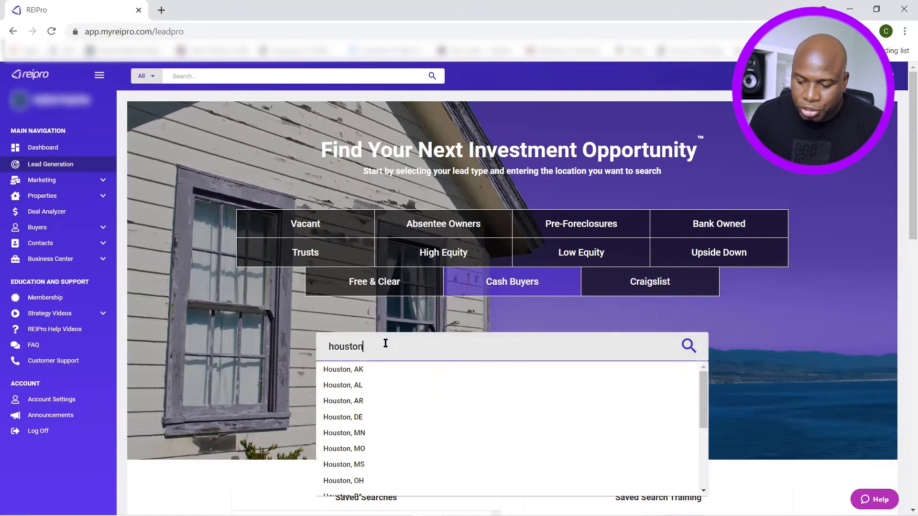
scroll(391, 402, down, 3)
scroll(375, 408, up, 1)
click(375, 408)
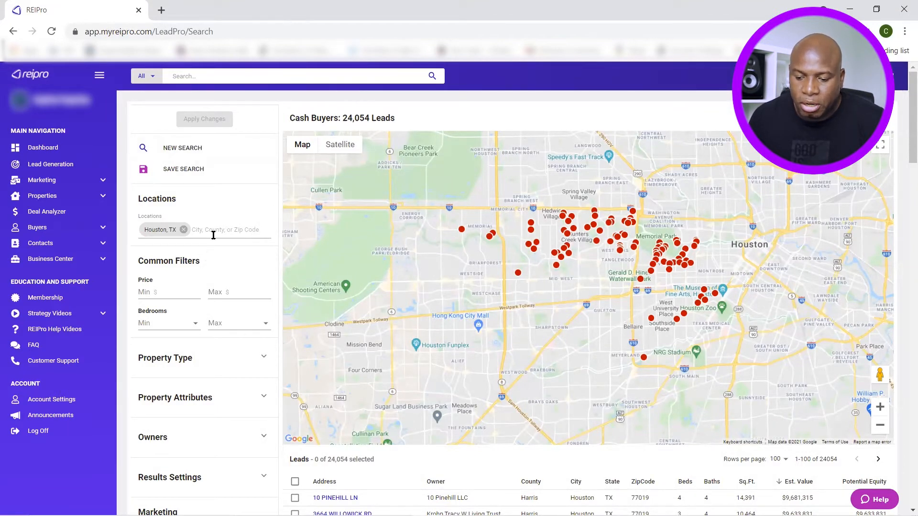
scroll(214, 304, down, 2)
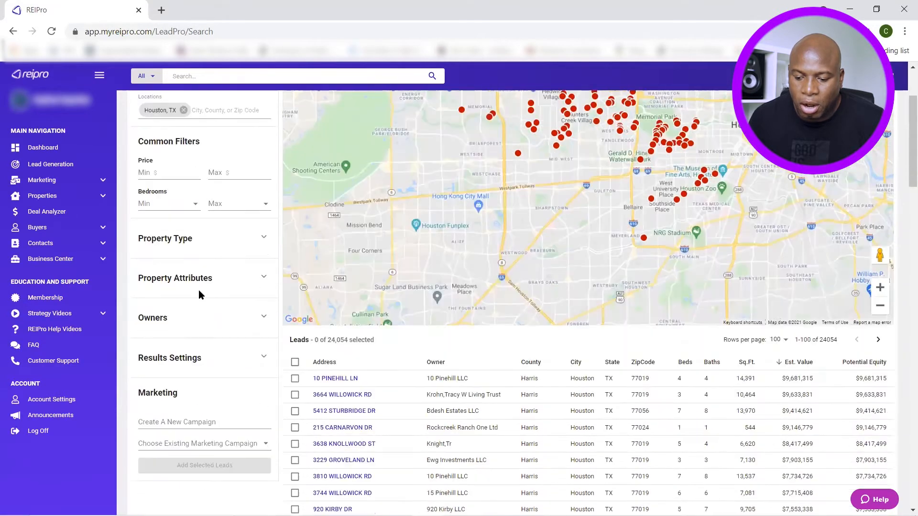
scroll(231, 304, up, 1)
click(166, 205)
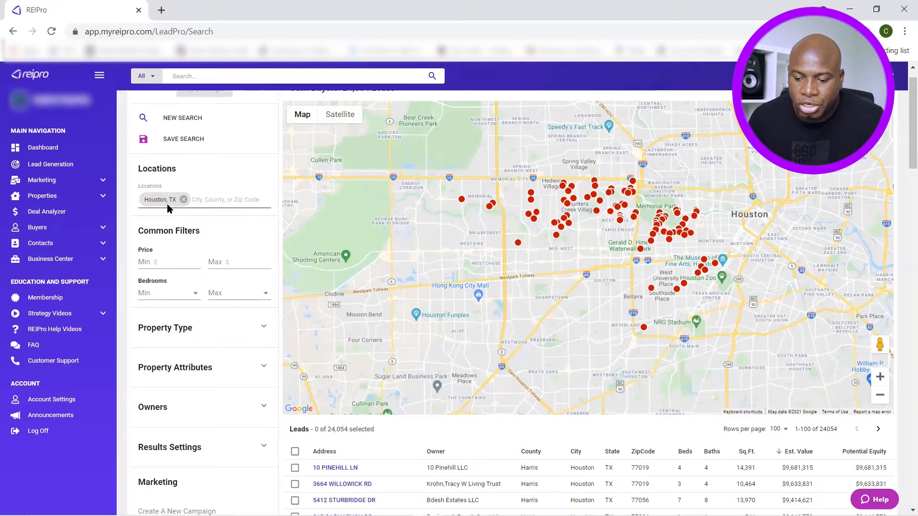
scroll(223, 198, down, 1)
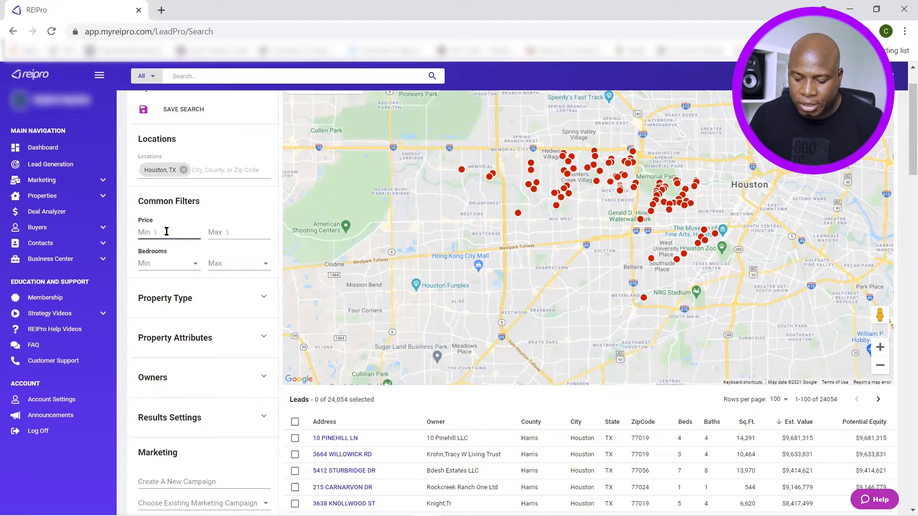
Enter a price range of 120000 minimum and 160000 maximum in the search filters
text(1200000)
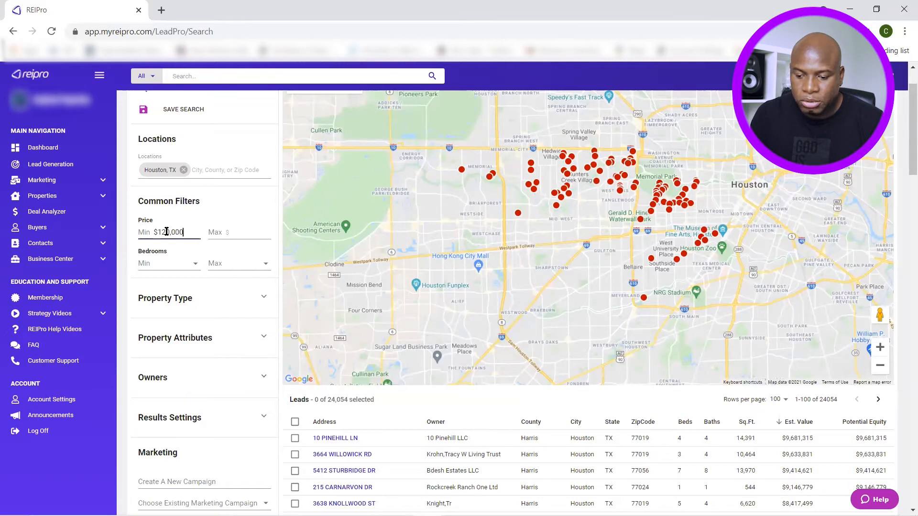
click(244, 232)
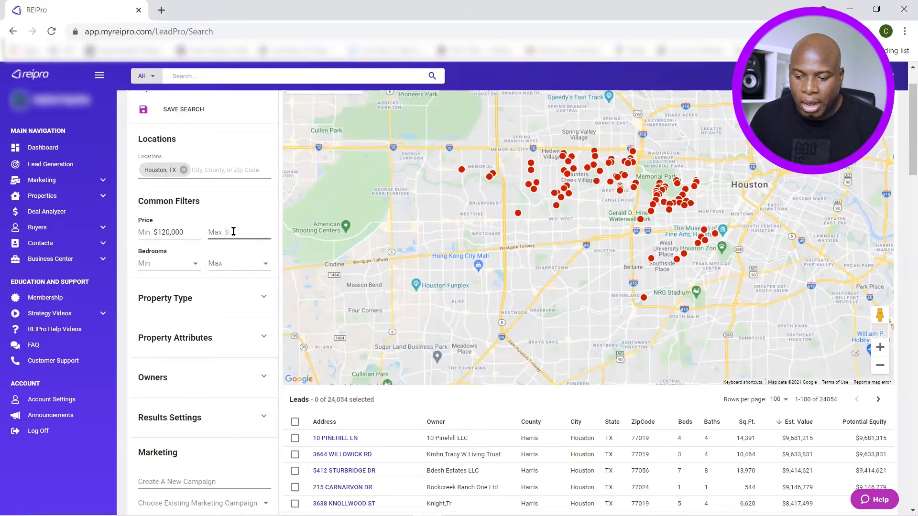
text(10)
text(000)
text(0)
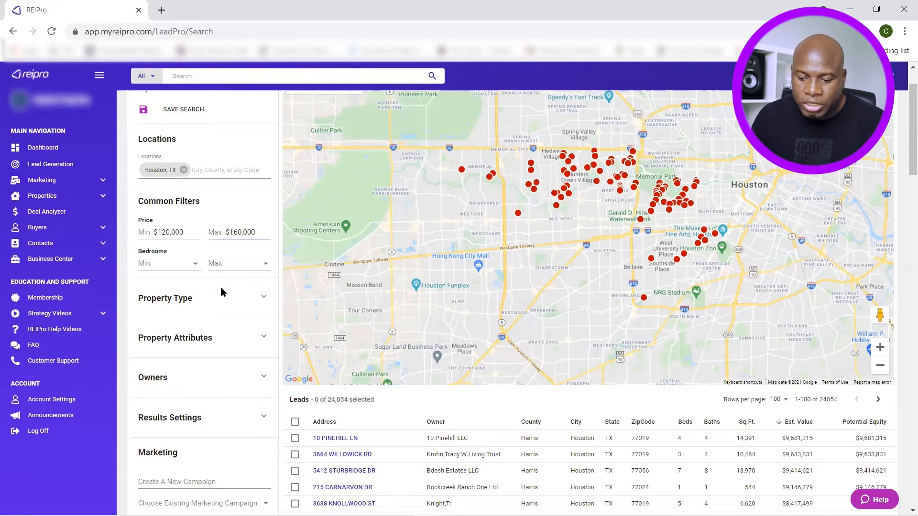
scroll(220, 287, down, 1)
scroll(219, 287, down, 1)
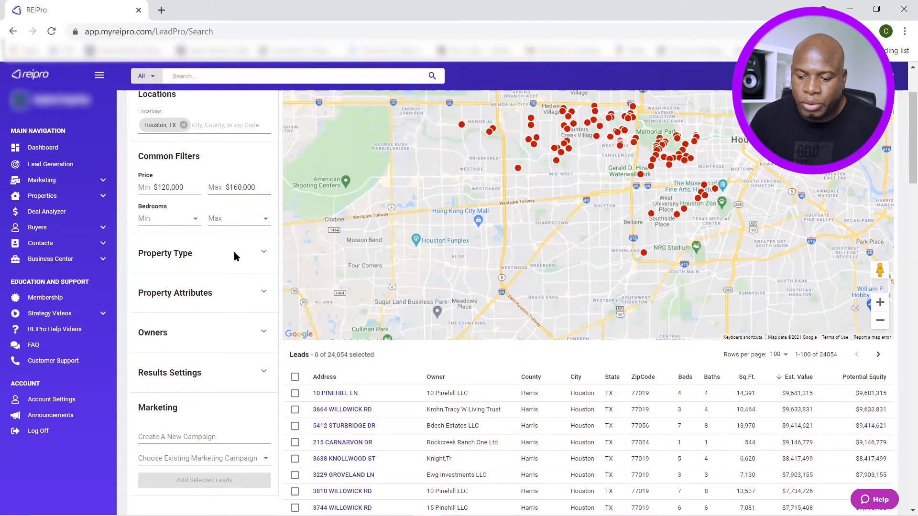
Restrict the residential property type filter to only Duplex and Single Family
click(265, 256)
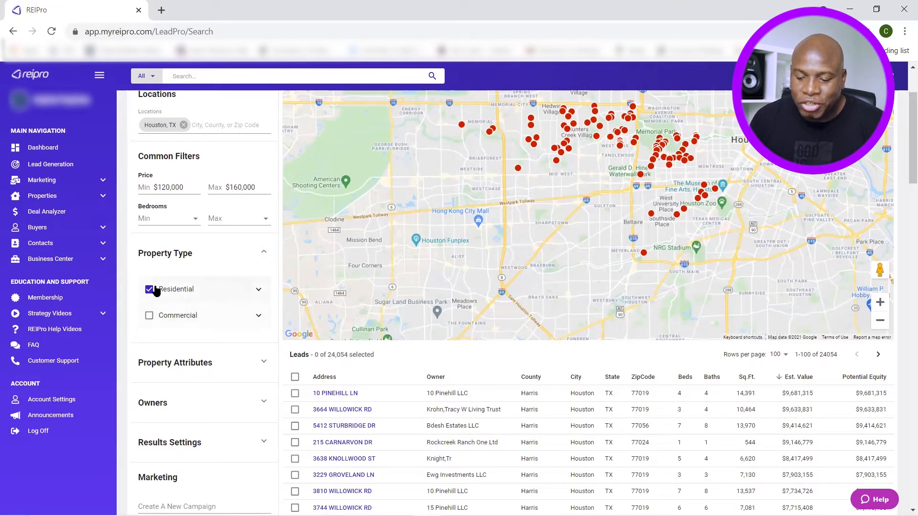
click(178, 290)
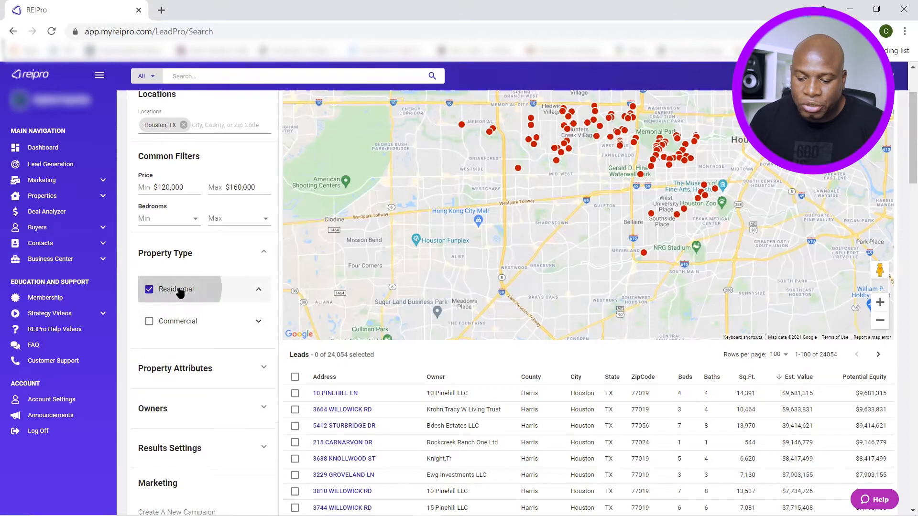
scroll(200, 286, down, 1)
click(150, 230)
scroll(203, 229, down, 2)
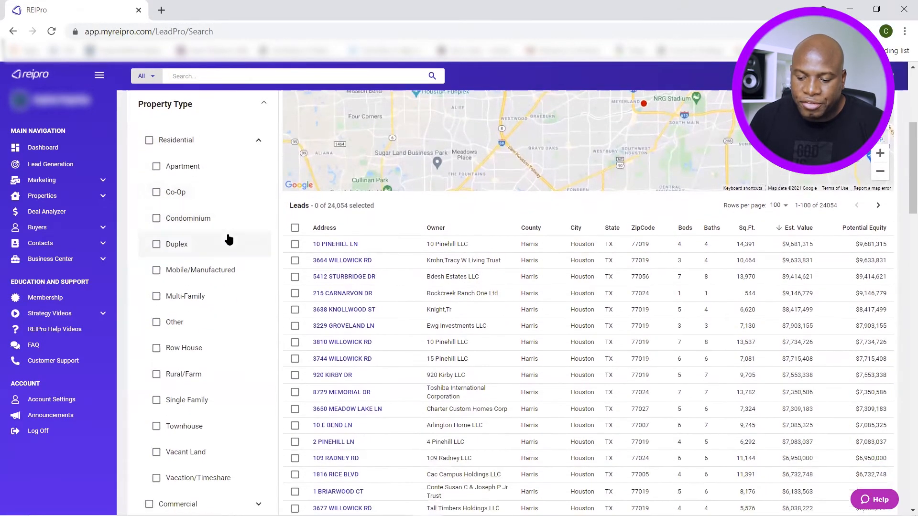
click(169, 247)
click(186, 404)
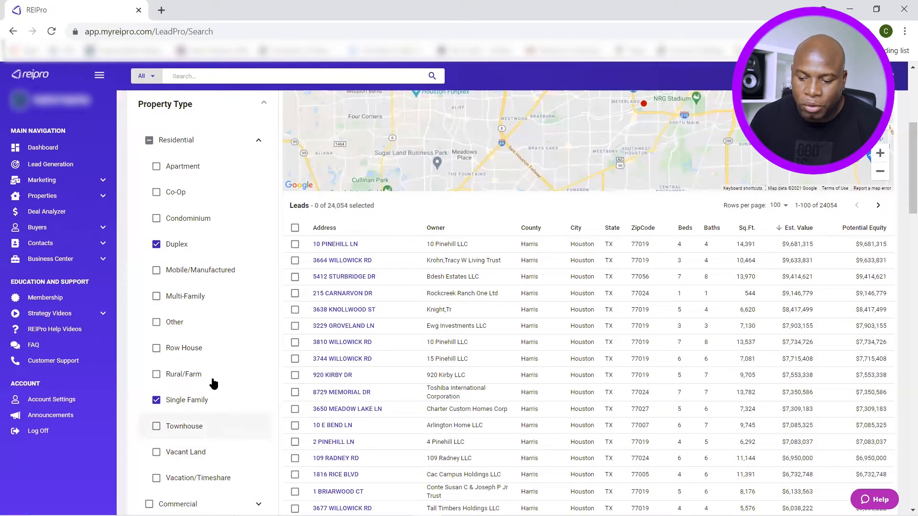
click(259, 145)
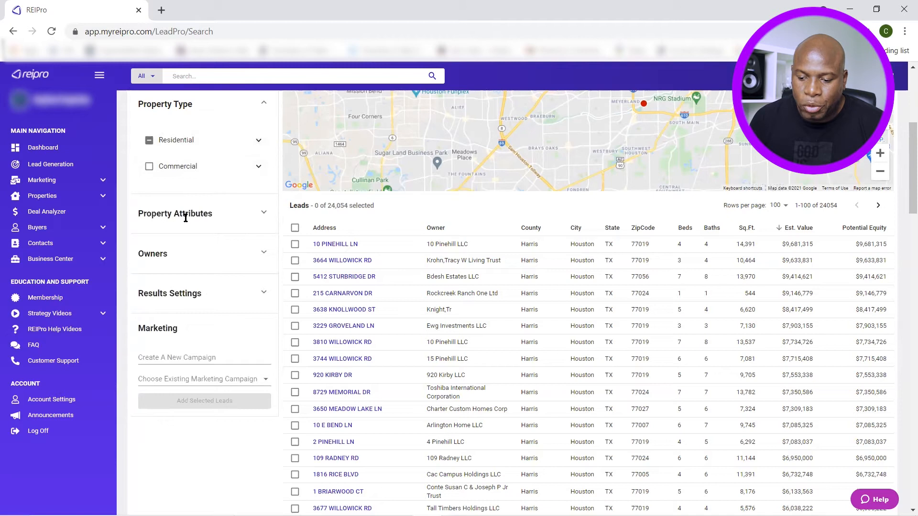
Set the Date Last Sold property attribute filter to Within Last 2 Years
click(262, 213)
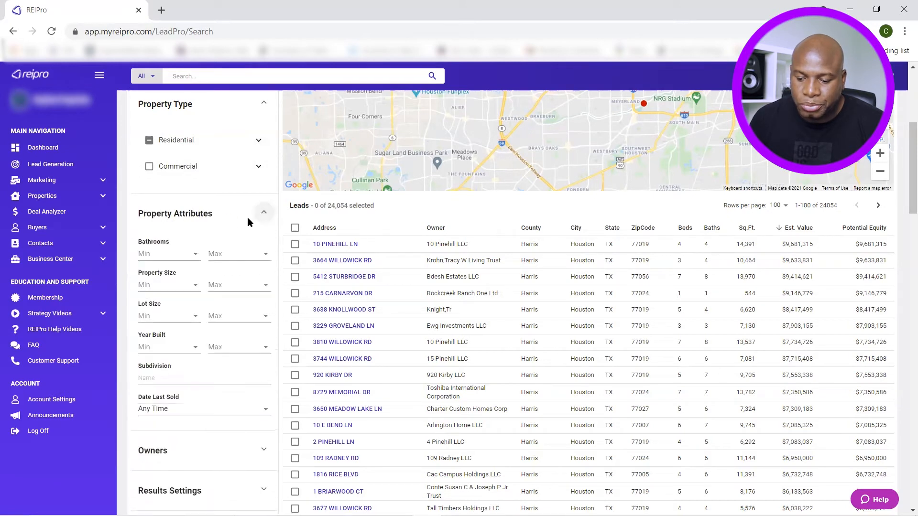
scroll(228, 232, down, 1)
scroll(229, 234, down, 1)
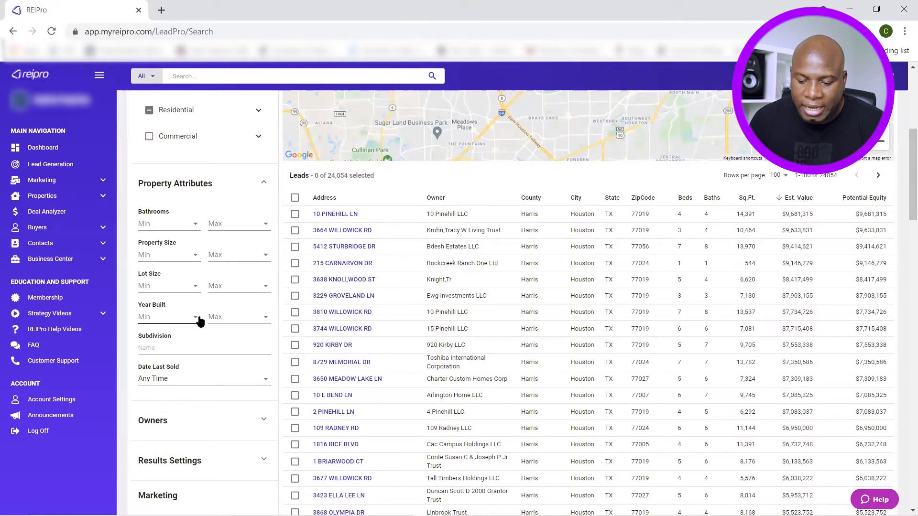
scroll(250, 348, down, 1)
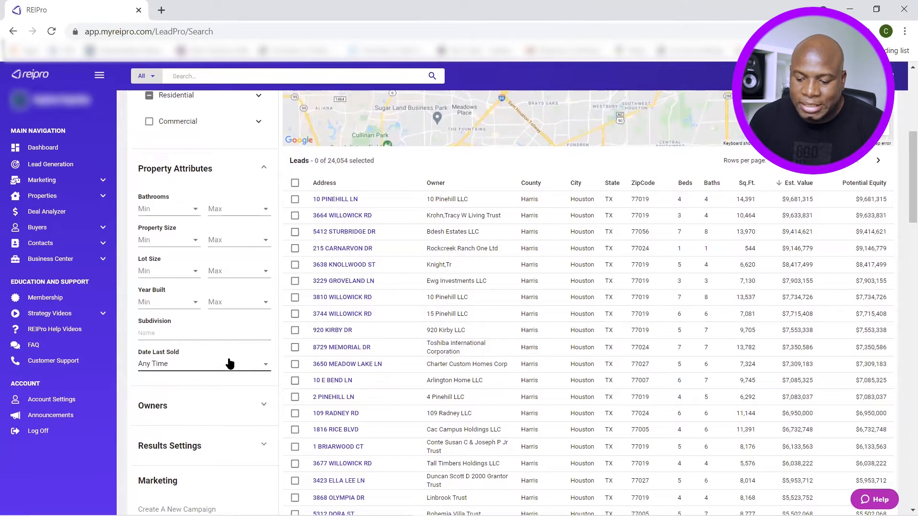
click(264, 366)
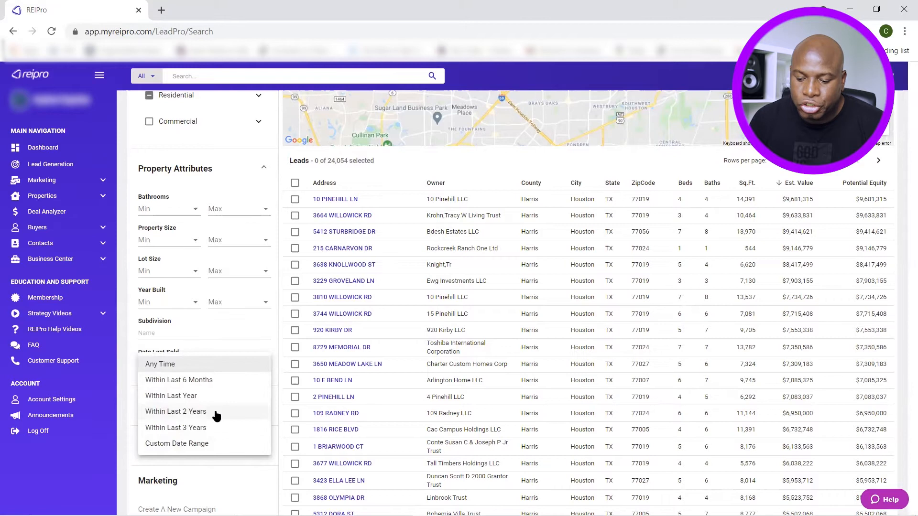
click(216, 414)
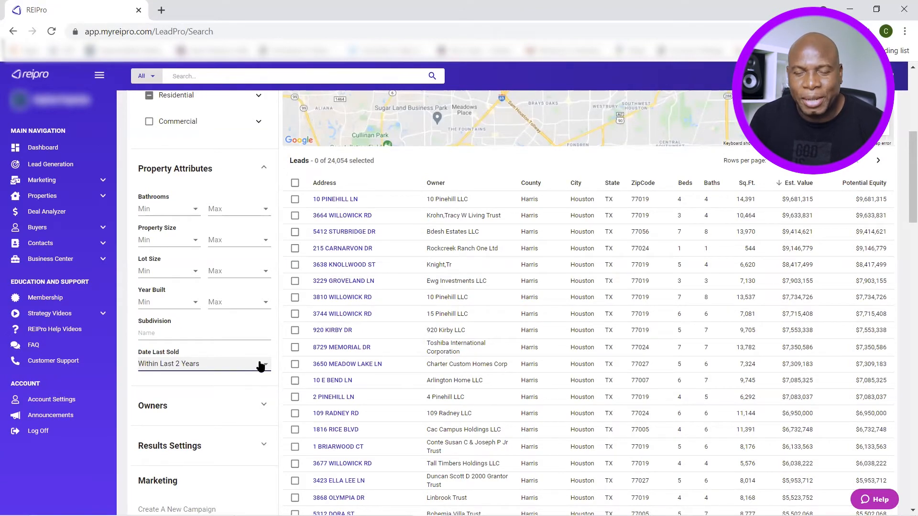
scroll(260, 366, down, 1)
scroll(257, 361, up, 2)
Collapse Property Attributes, review the Owners occupancy options, then collapse the Owners group
click(262, 183)
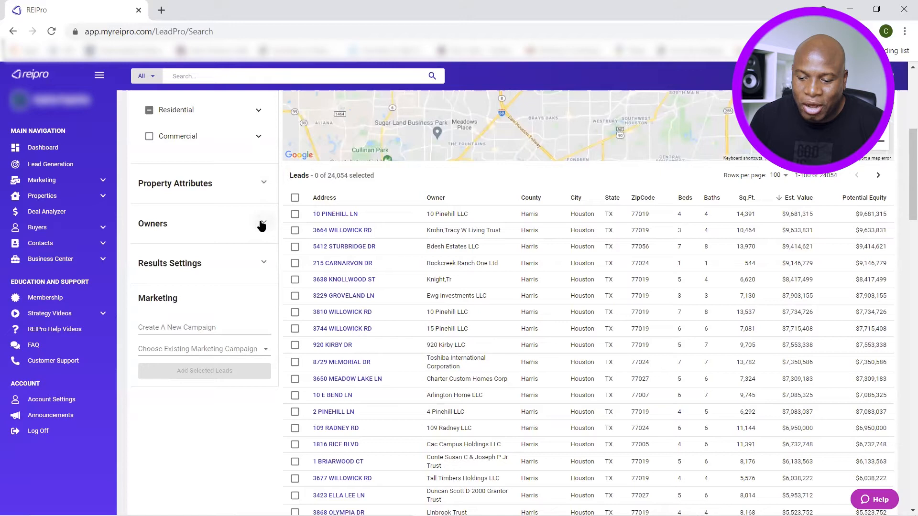
click(263, 224)
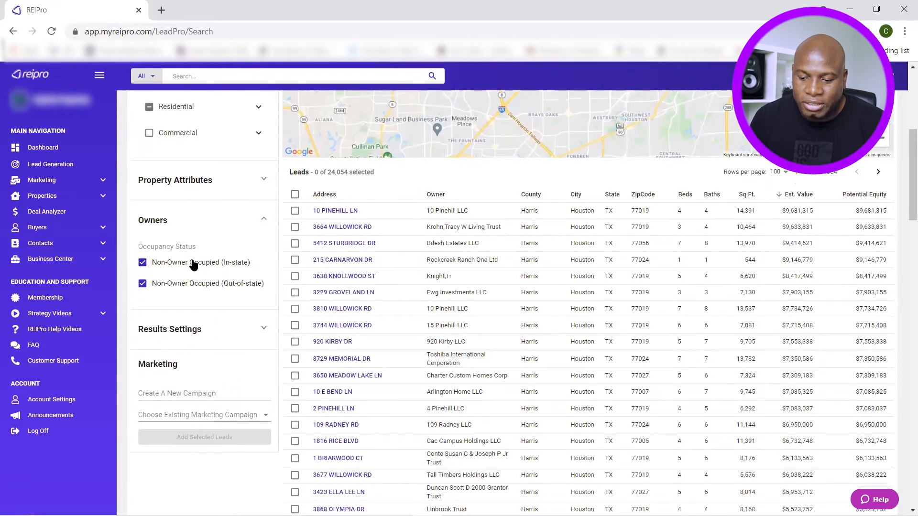
scroll(191, 262, down, 1)
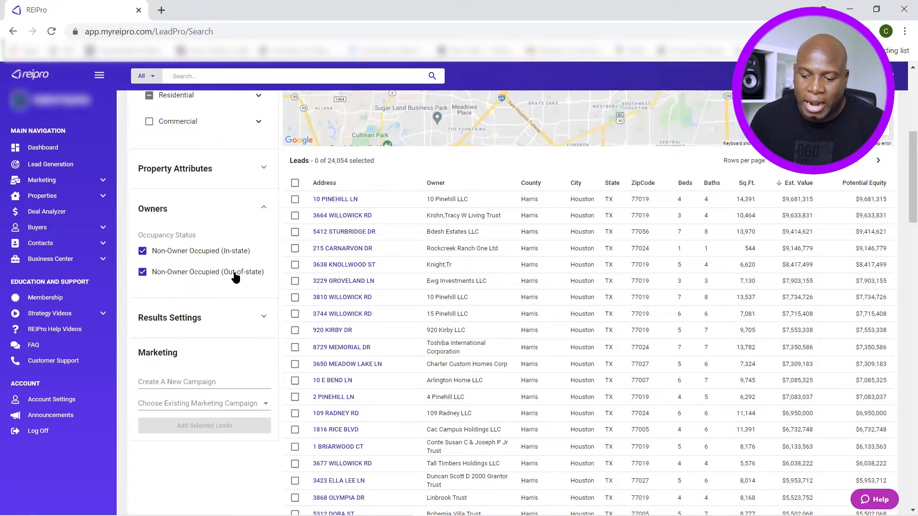
scroll(236, 282, up, 1)
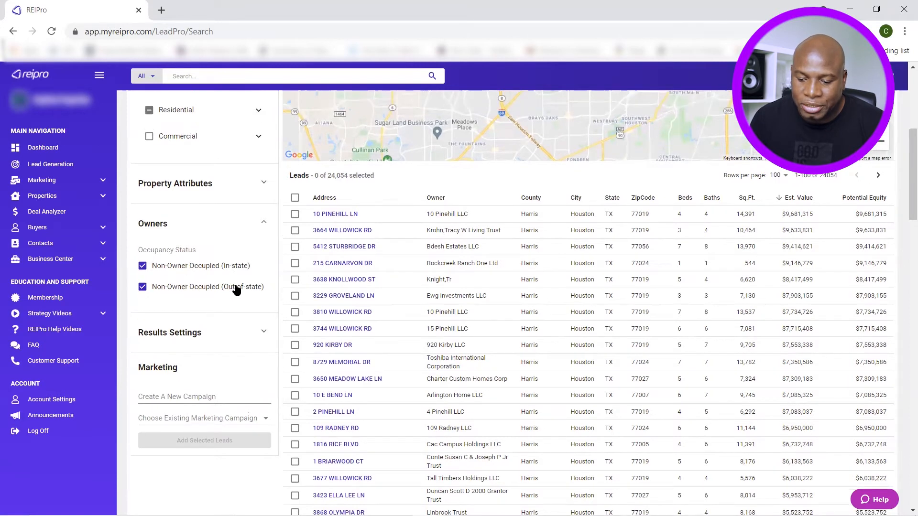
scroll(247, 291, down, 2)
scroll(256, 253, up, 2)
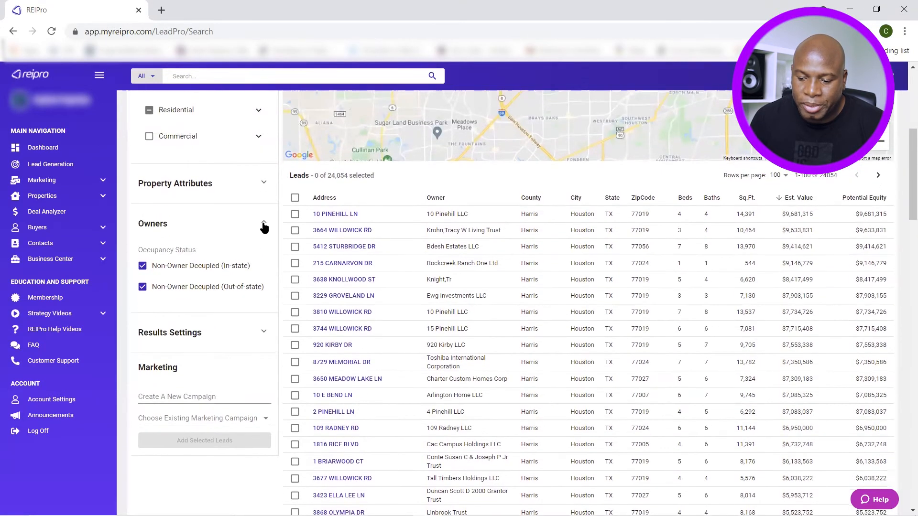
click(264, 225)
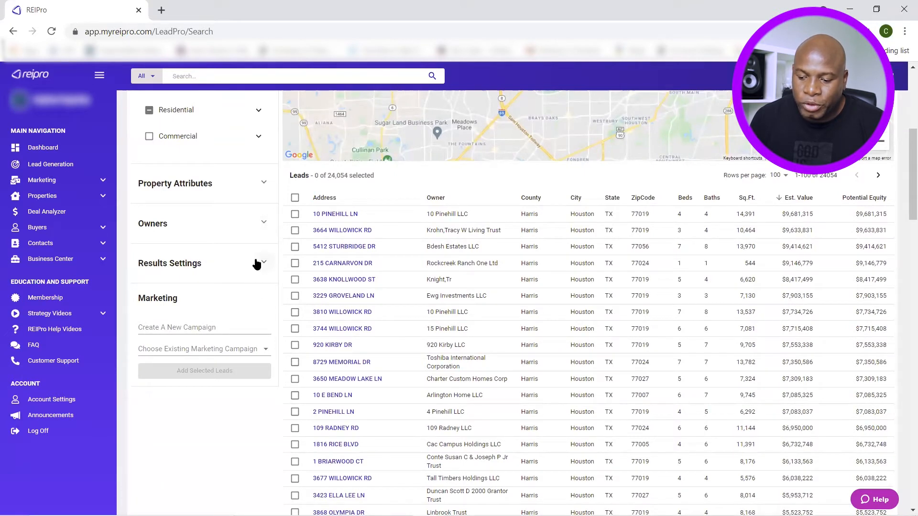
Keep Results Per Page at 100 under Results Settings and collapse the Owners group
click(264, 264)
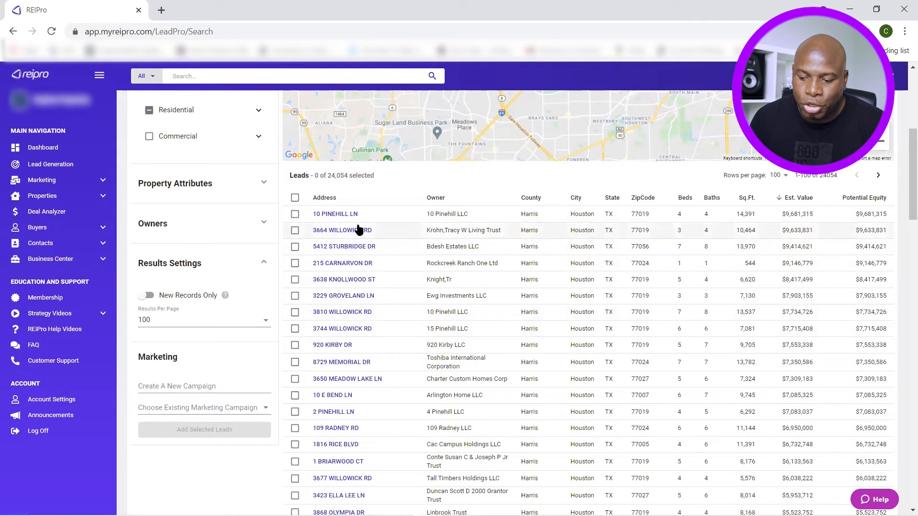
click(263, 321)
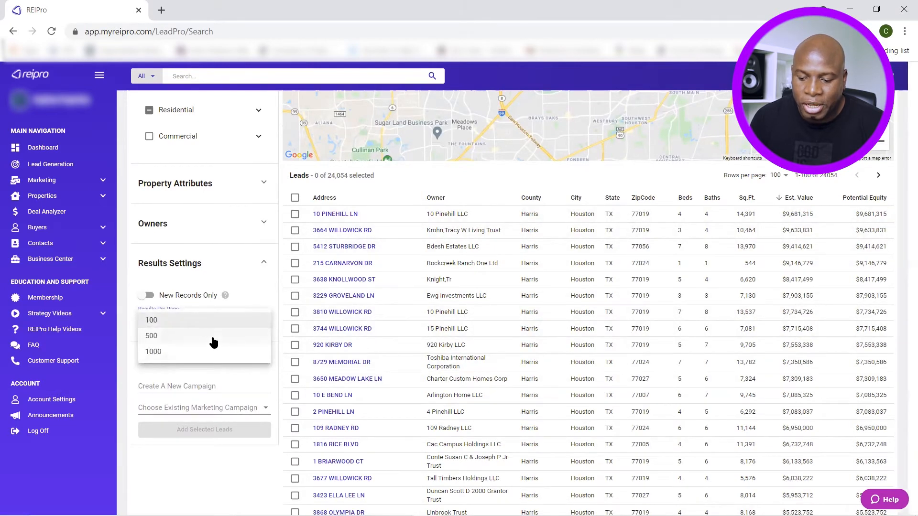
click(252, 293)
drag(902, 206, 903, 137)
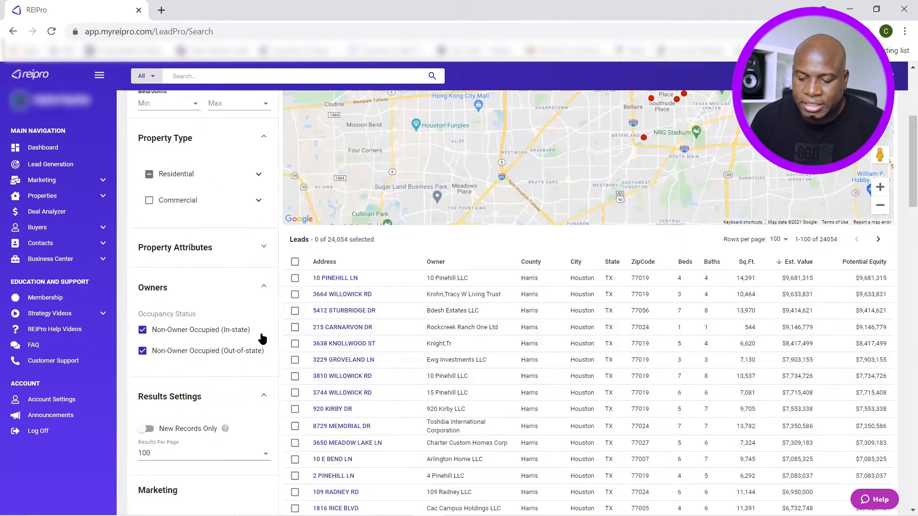
scroll(256, 312, down, 1)
click(262, 279)
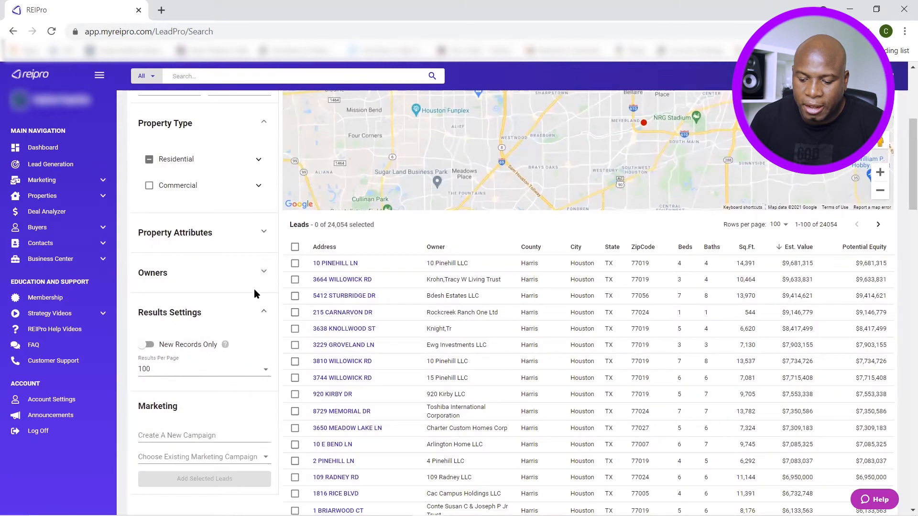
scroll(250, 312, up, 5)
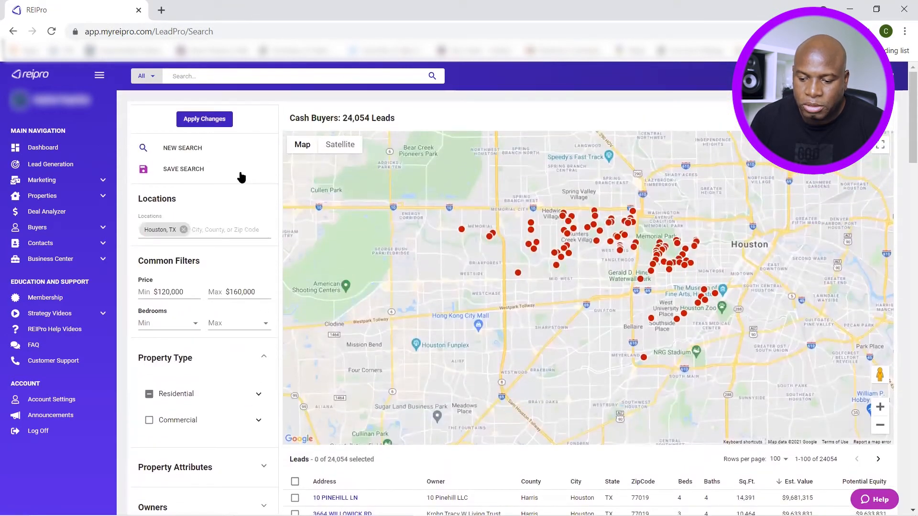
Apply the filter changes and browse the 330 resulting leads, topped by a $159,991 property
click(206, 121)
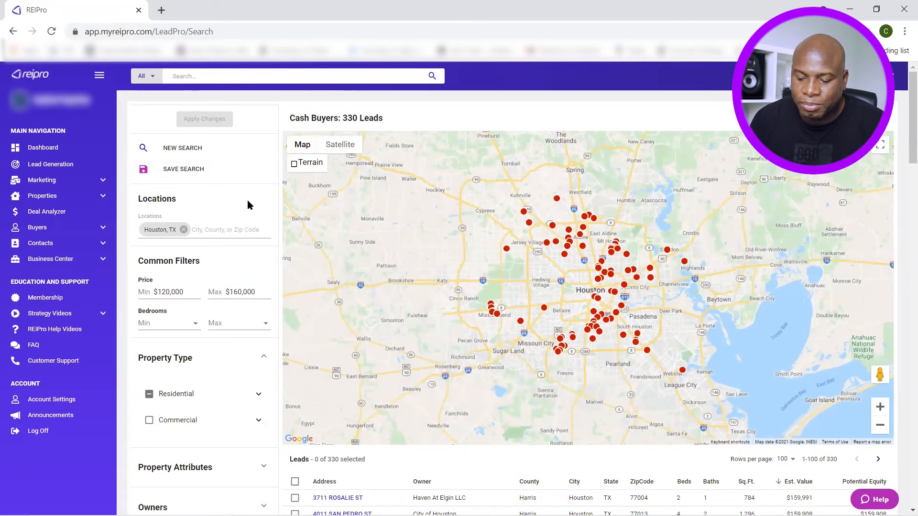
scroll(264, 202, down, 4)
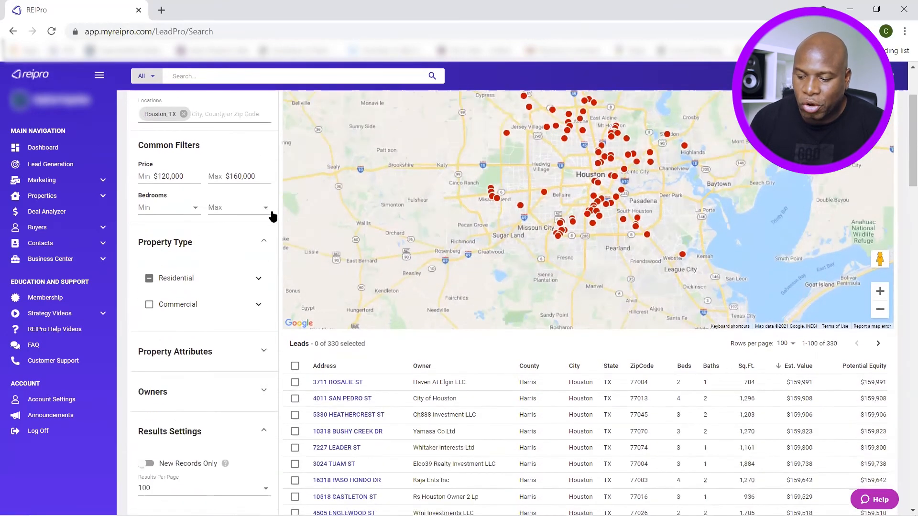
scroll(265, 238, down, 1)
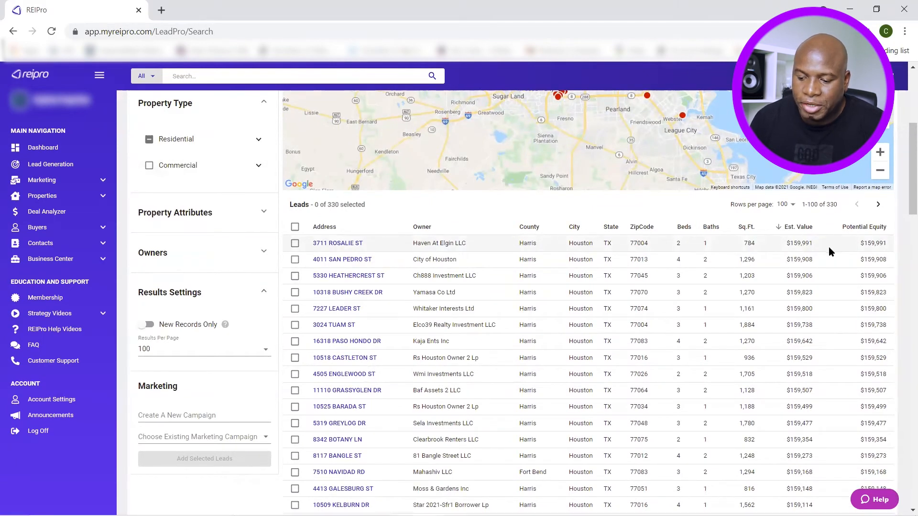
scroll(828, 247, down, 3)
scroll(796, 245, up, 3)
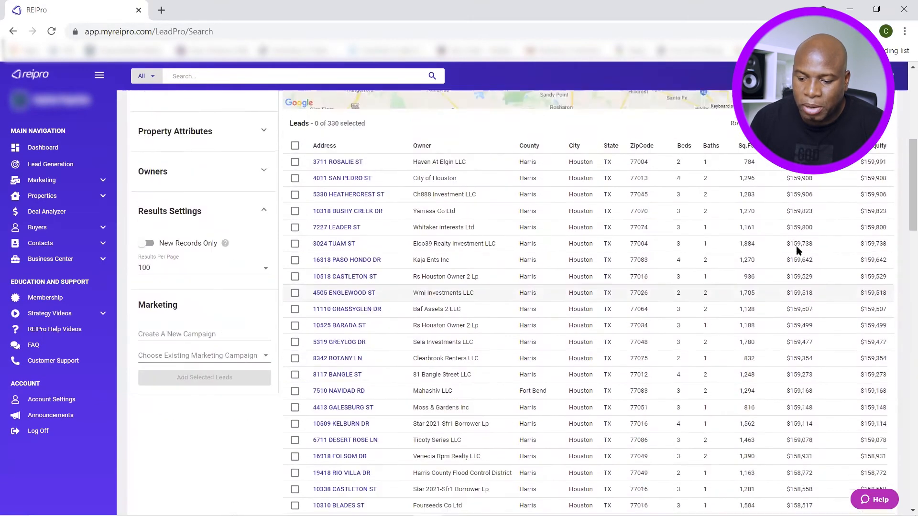
scroll(371, 275, down, 2)
scroll(446, 206, up, 1)
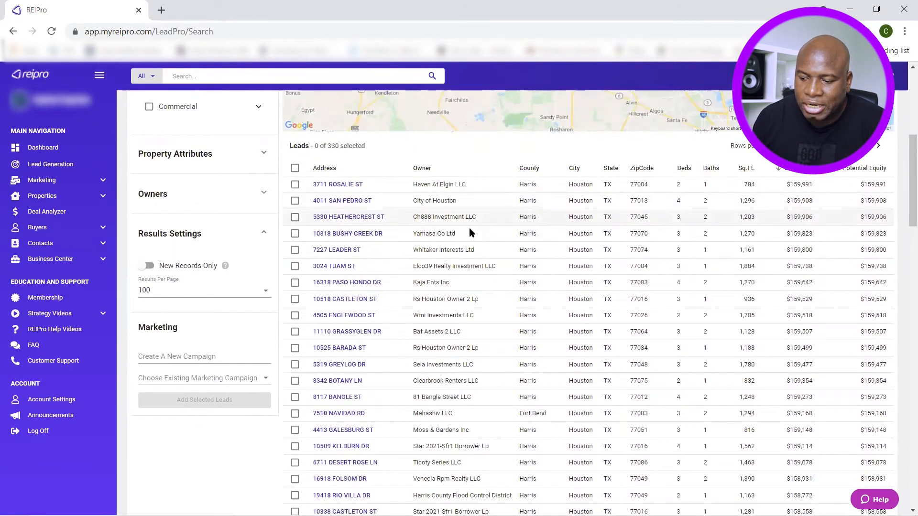
scroll(440, 321, down, 3)
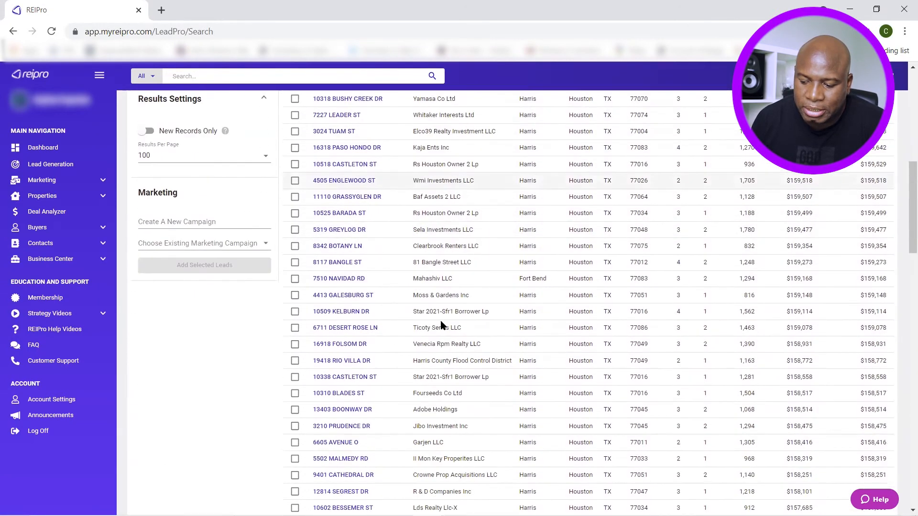
scroll(441, 324, up, 2)
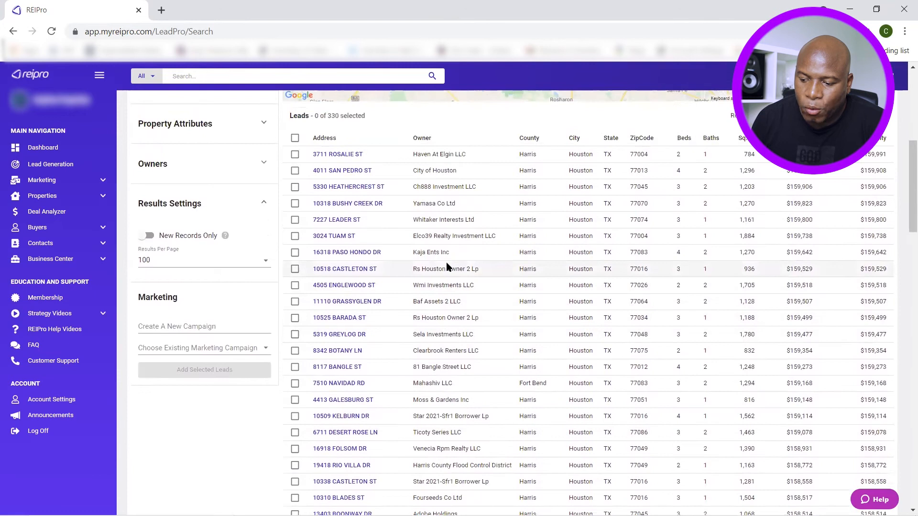
scroll(447, 262, up, 1)
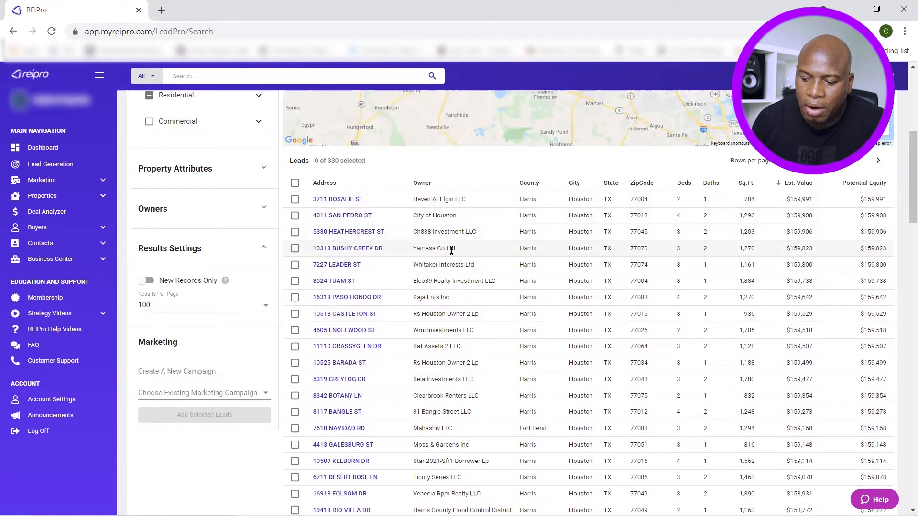
scroll(455, 257, down, 1)
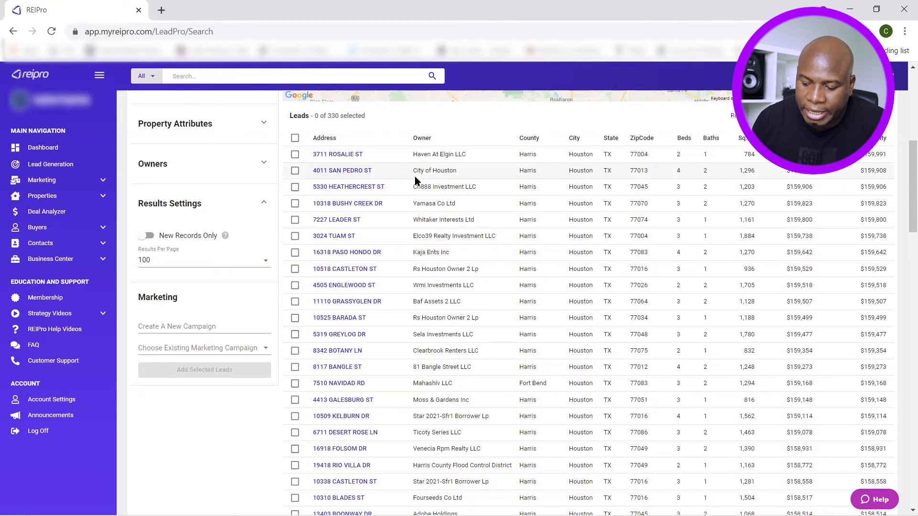
scroll(415, 180, down, 5)
scroll(450, 223, down, 3)
scroll(449, 290, down, 3)
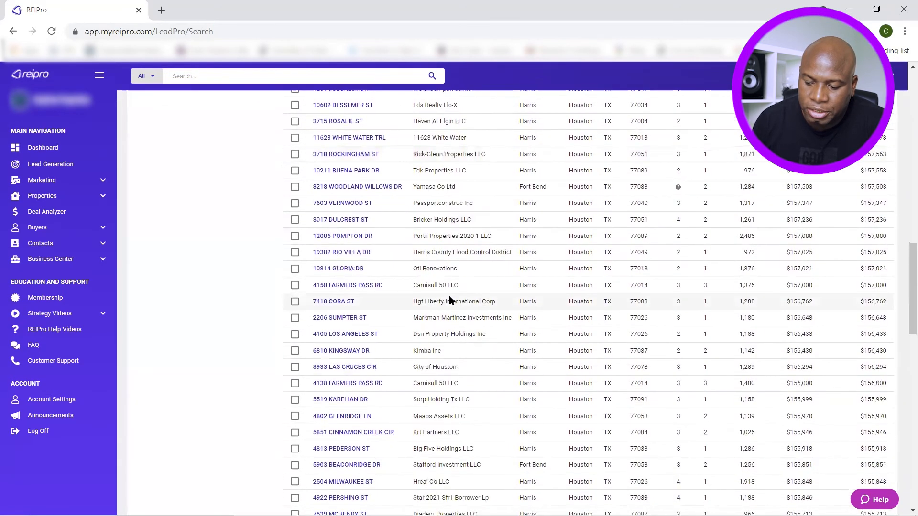
scroll(450, 301, down, 1)
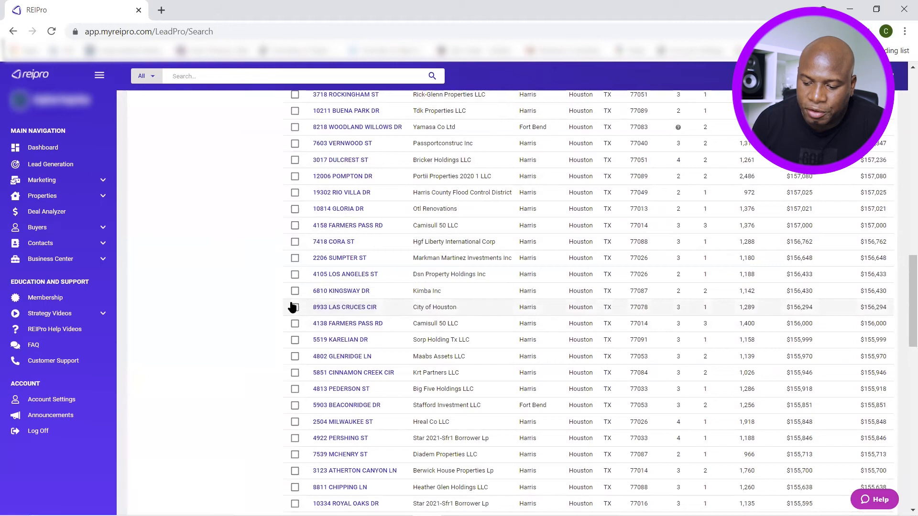
scroll(435, 320, up, 5)
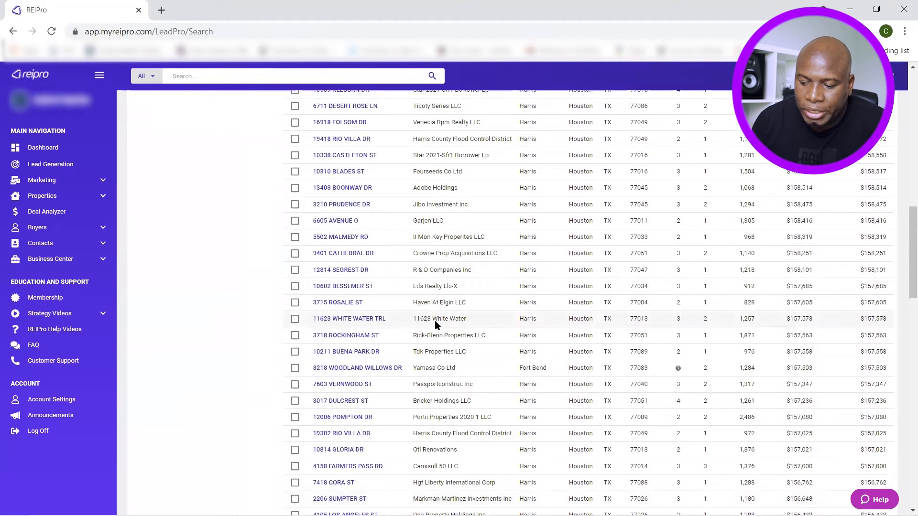
scroll(435, 321, up, 10)
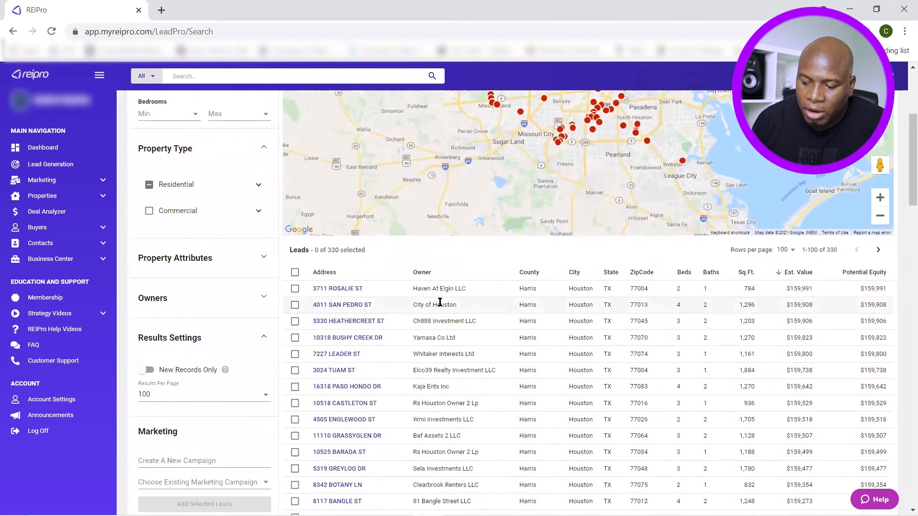
scroll(440, 302, down, 2)
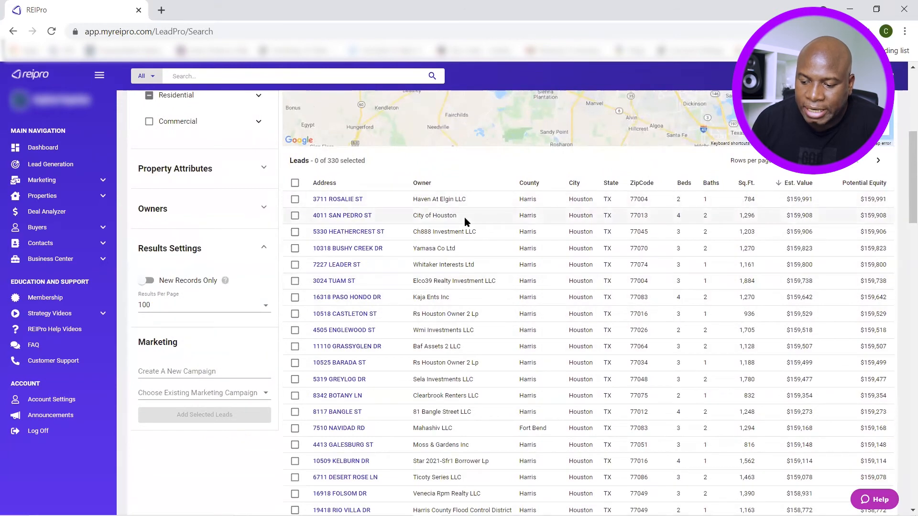
click(295, 184)
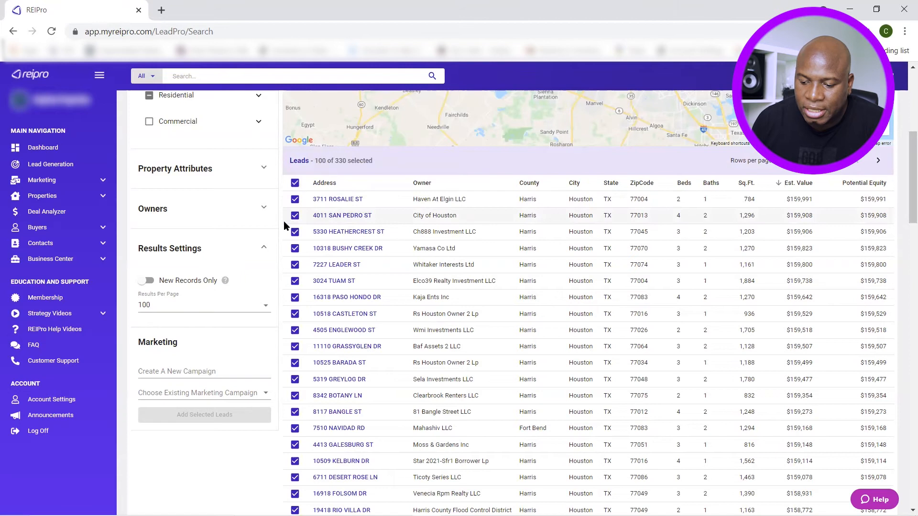
click(295, 215)
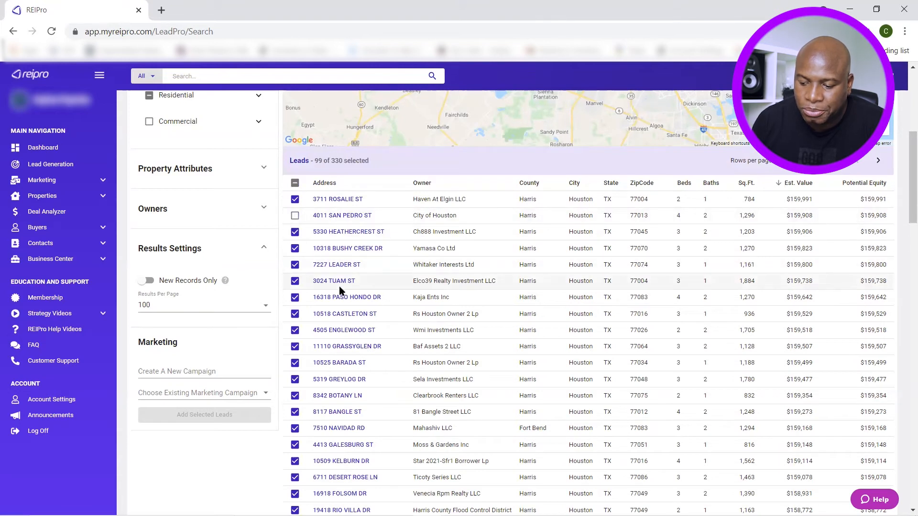
click(295, 215)
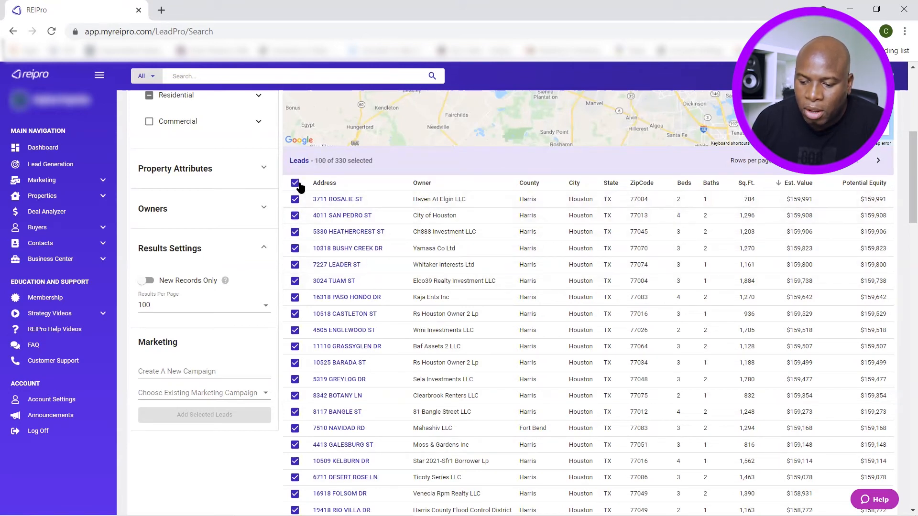
click(296, 184)
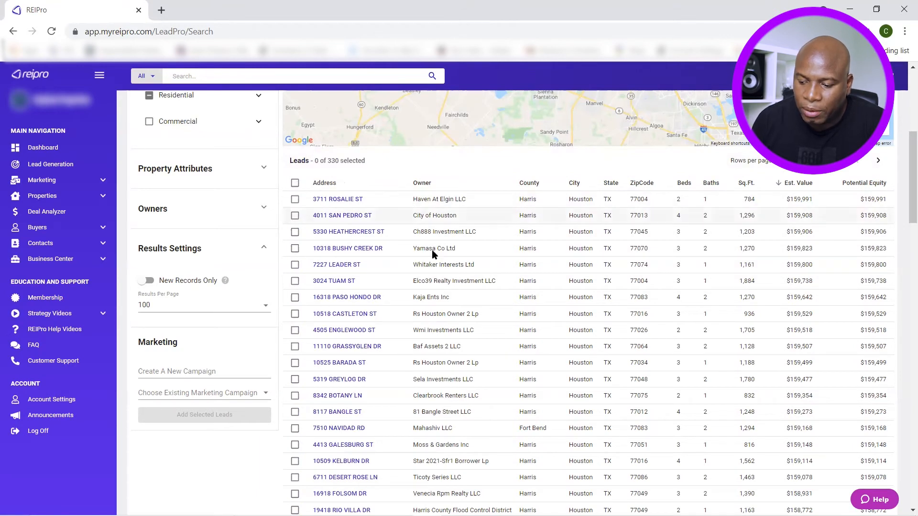
scroll(441, 268, down, 1)
scroll(441, 267, up, 1)
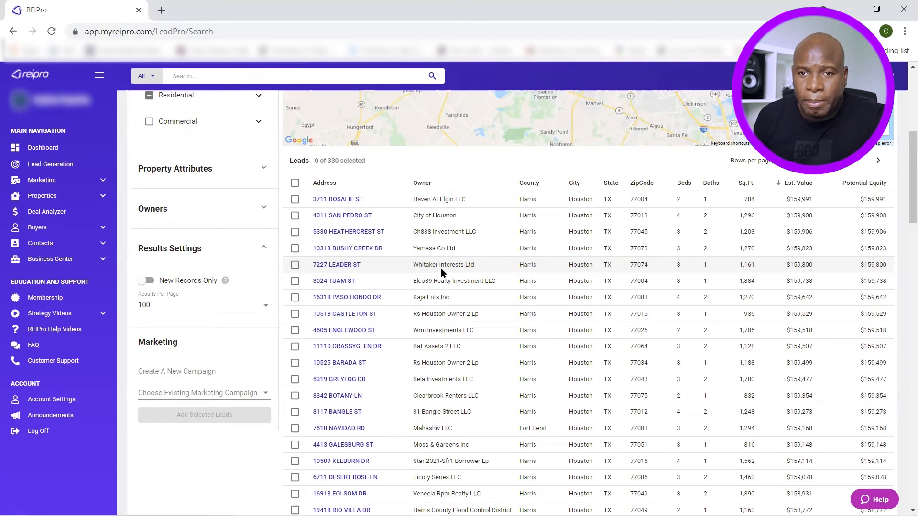
scroll(440, 271, up, 6)
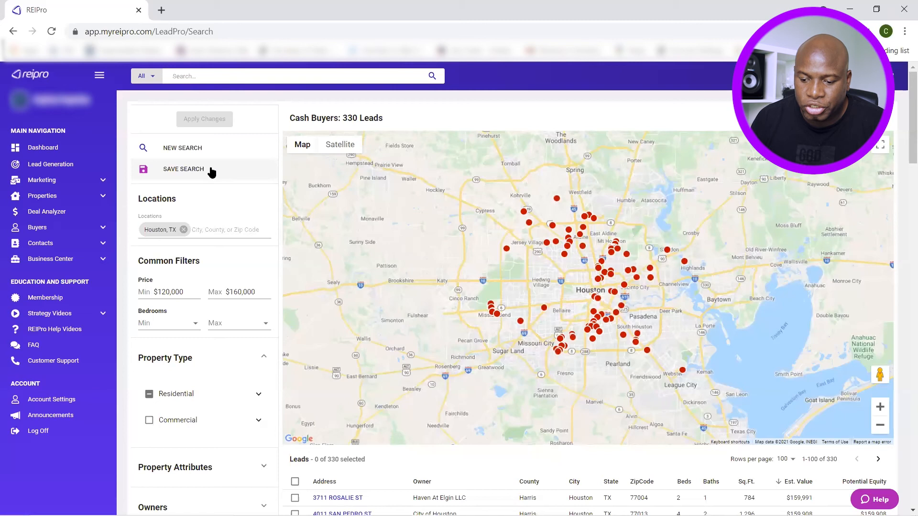
Save the filtered search under a name beginning with 'Cash'
click(208, 170)
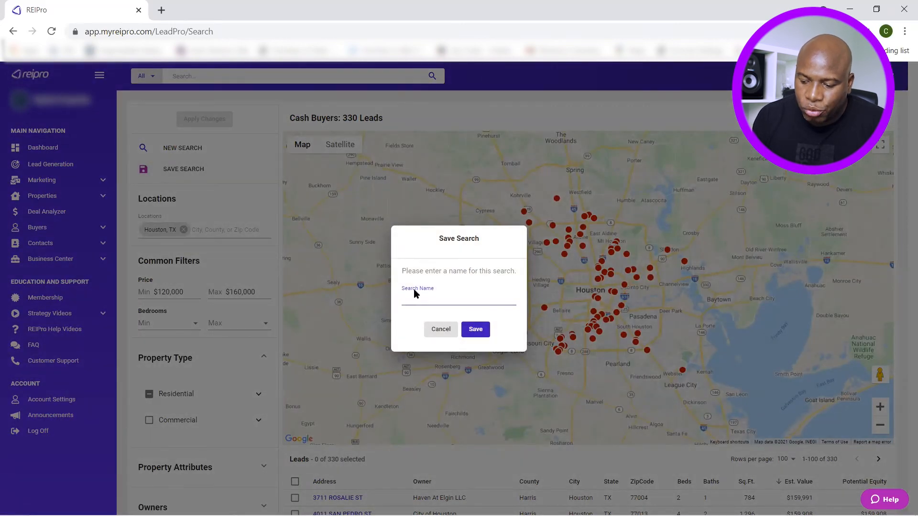
text(Cash)
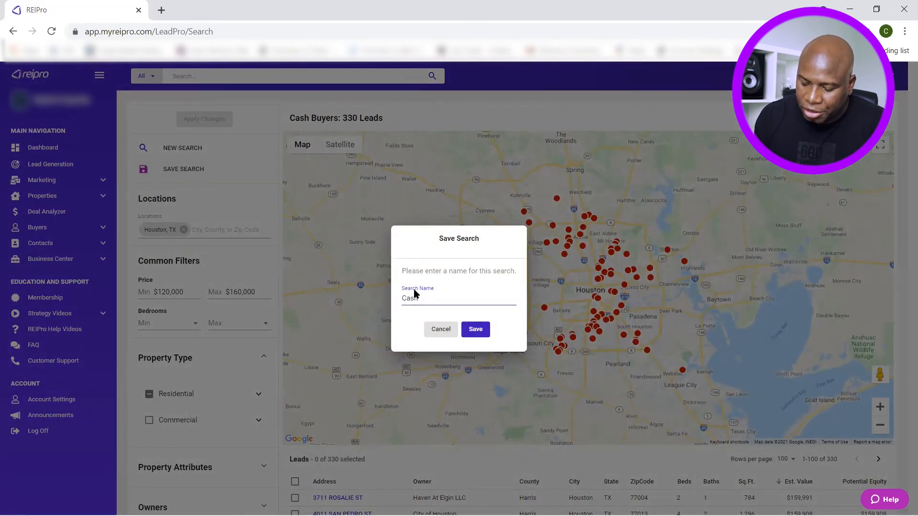
text(-------)
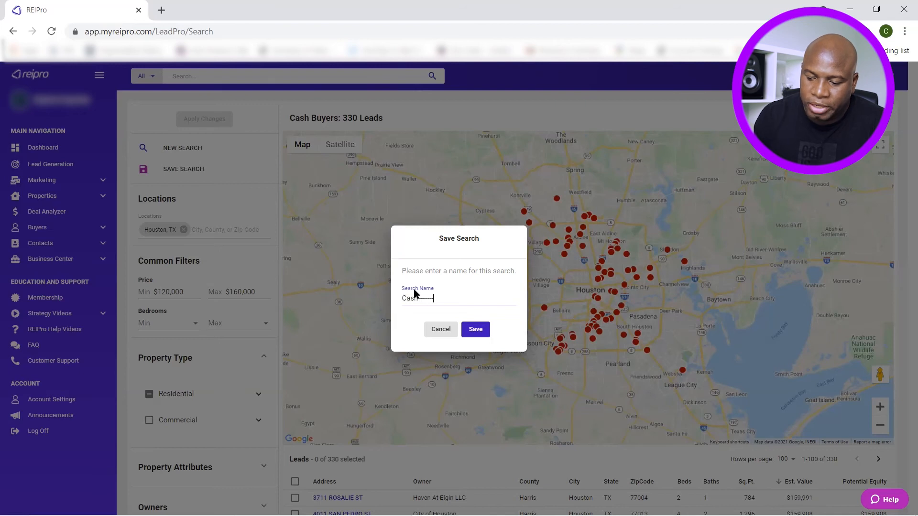
click(475, 329)
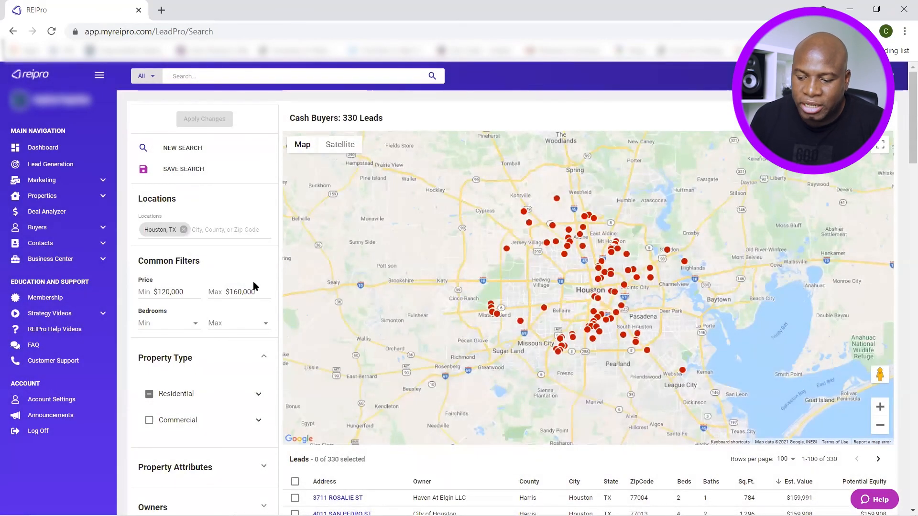
scroll(248, 282, down, 6)
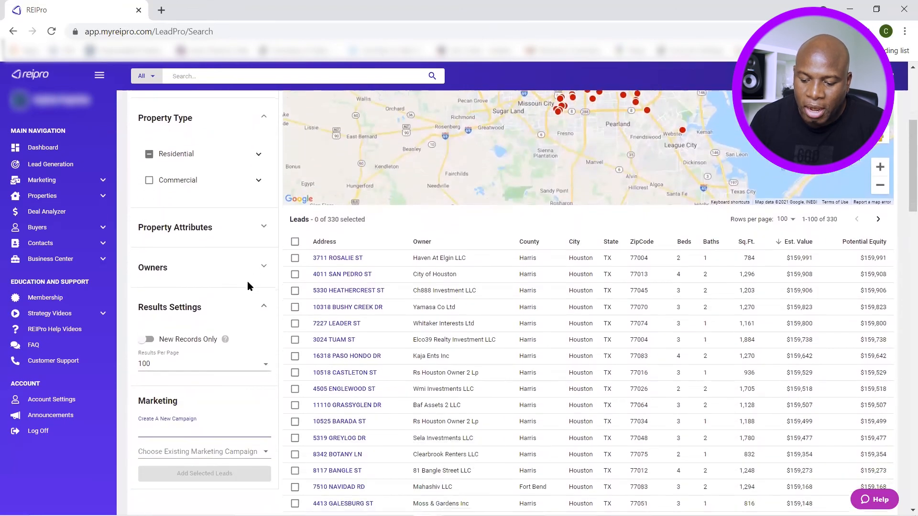
scroll(249, 286, up, 1)
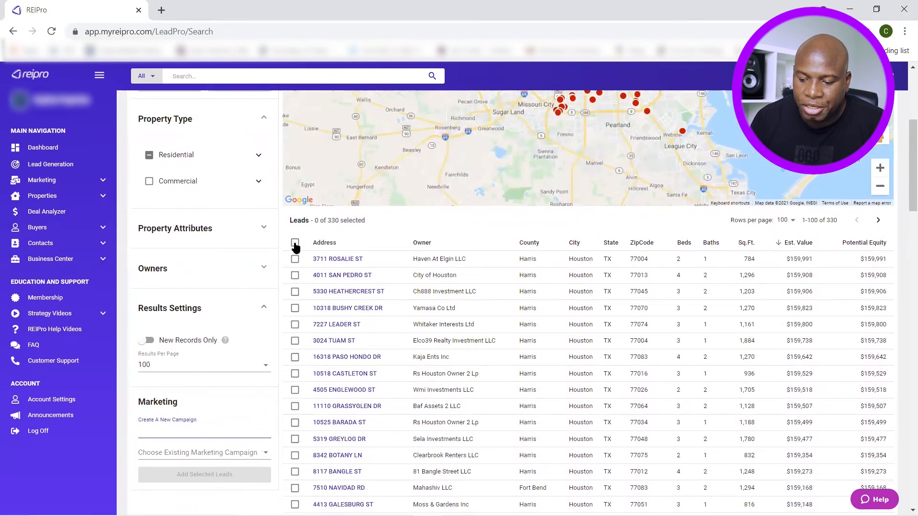
click(295, 276)
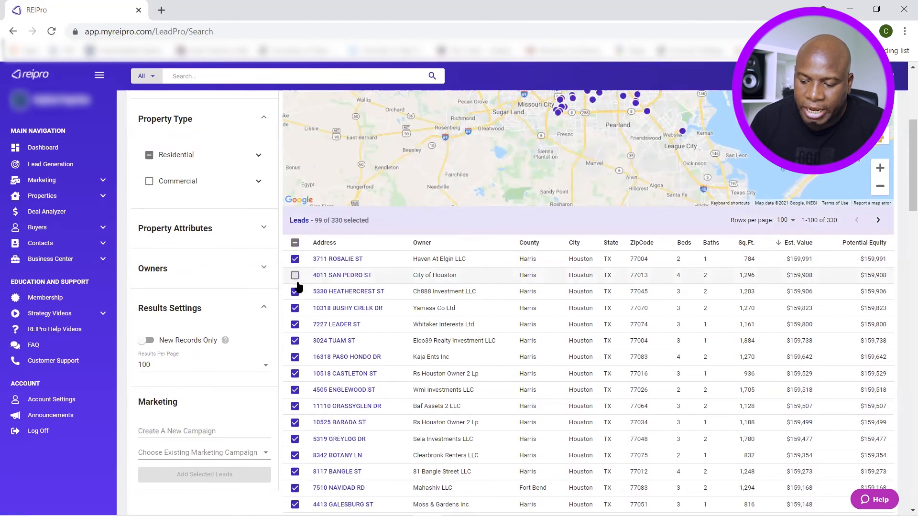
scroll(295, 279, down, 6)
scroll(297, 289, down, 4)
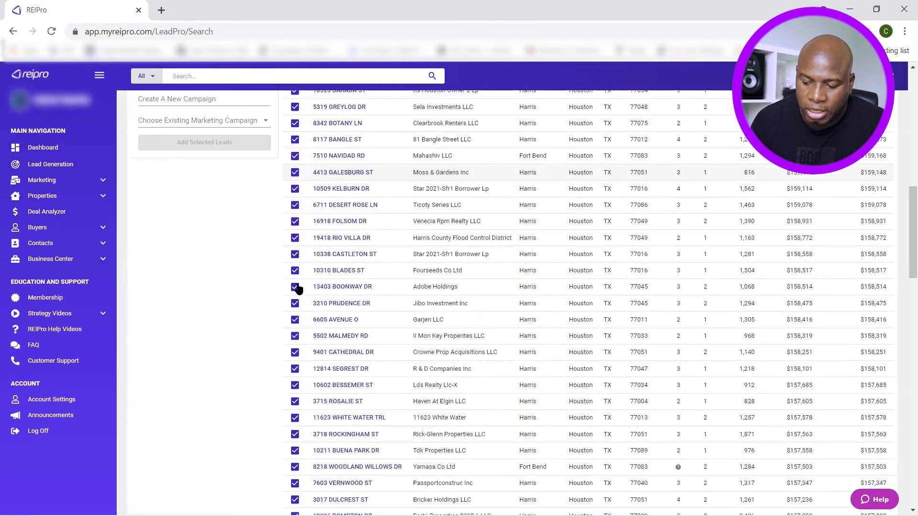
scroll(306, 283, down, 2)
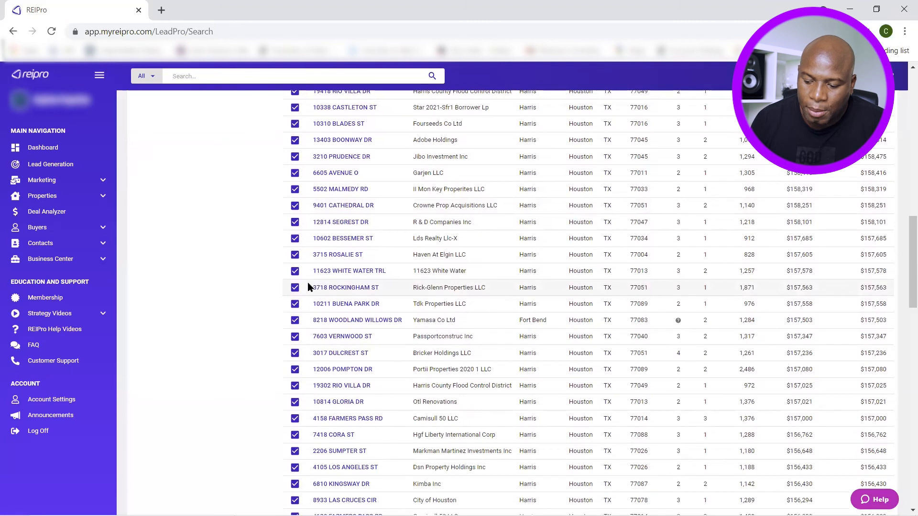
scroll(308, 282, down, 1)
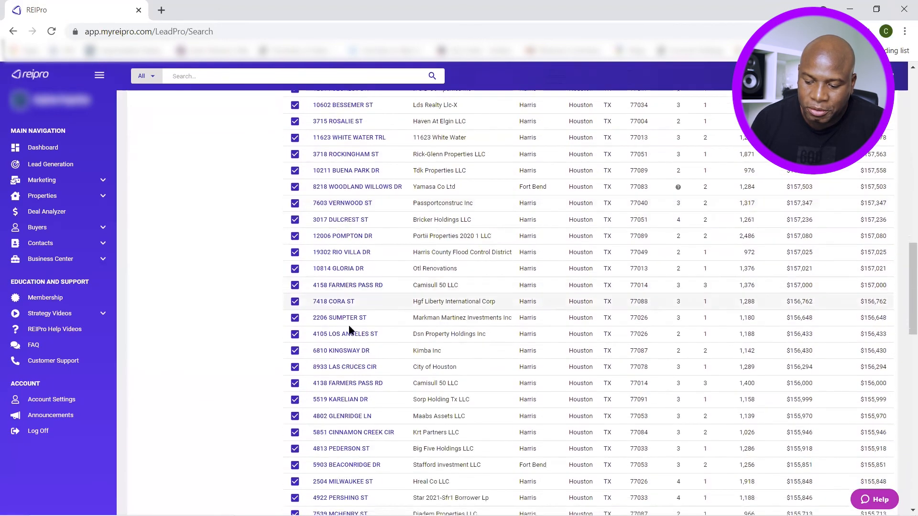
click(295, 366)
scroll(292, 349, up, 1)
scroll(292, 345, up, 10)
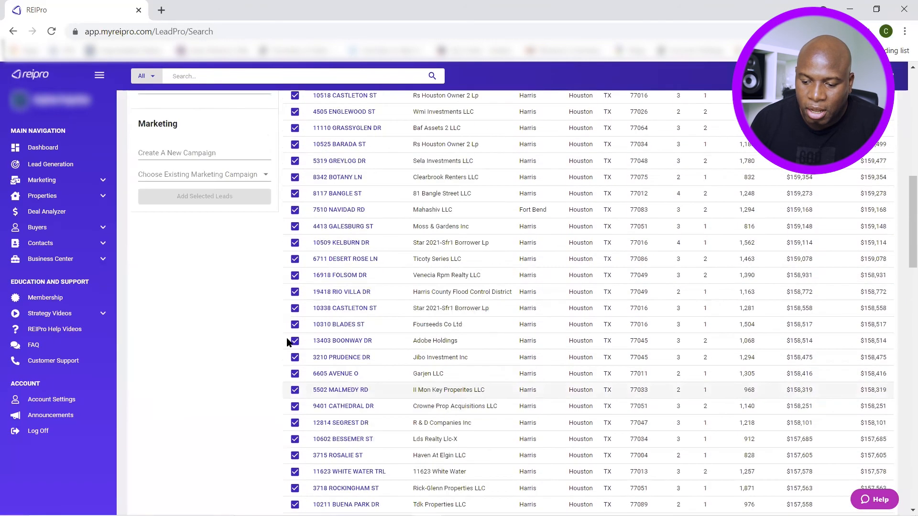
click(192, 427)
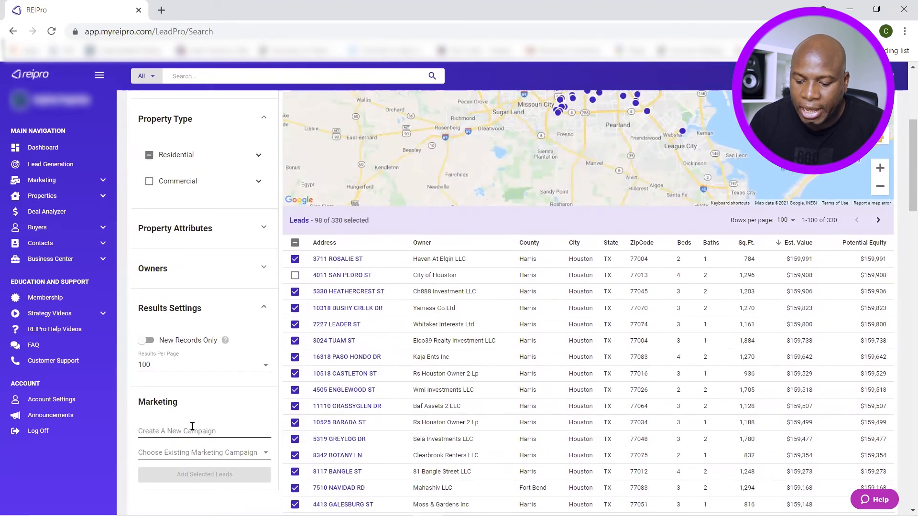
Create the marketing campaign 'Cash Buyers - Houston' and add the 98 selected leads to it
text(Cash B)
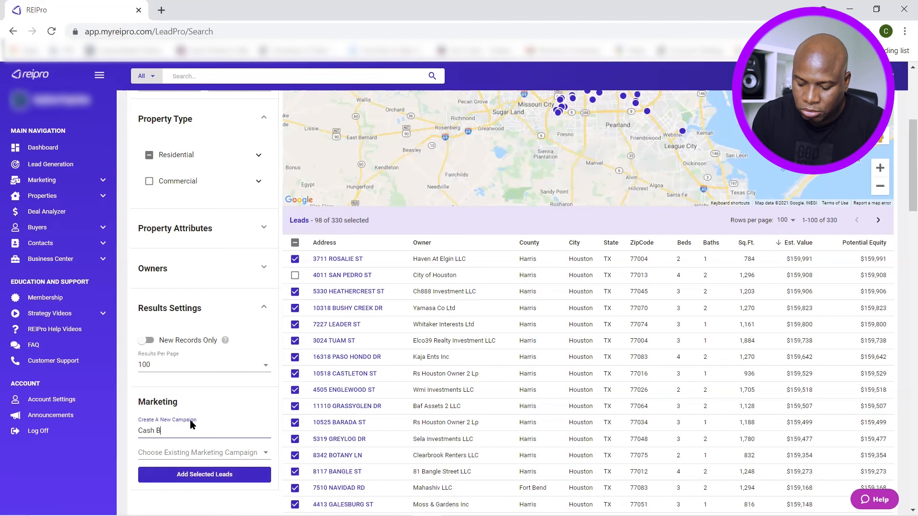
text(uyers - Houston)
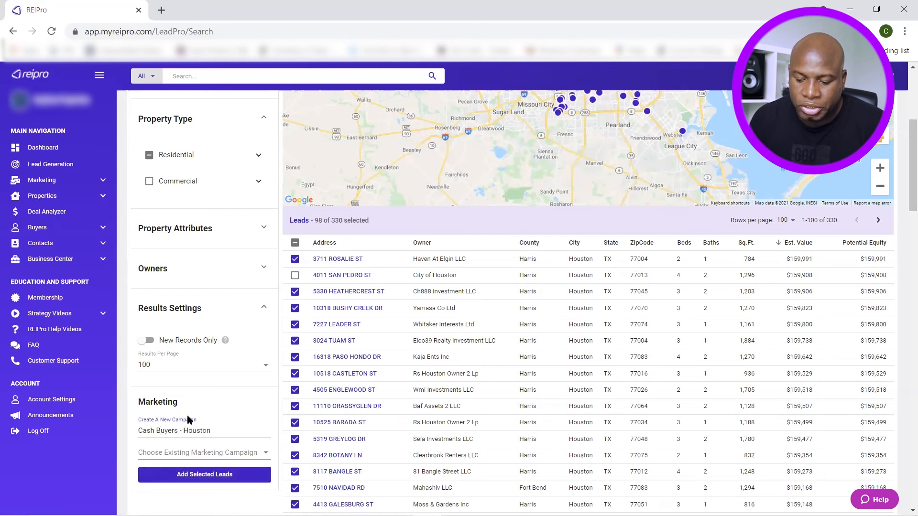
scroll(191, 424, down, 2)
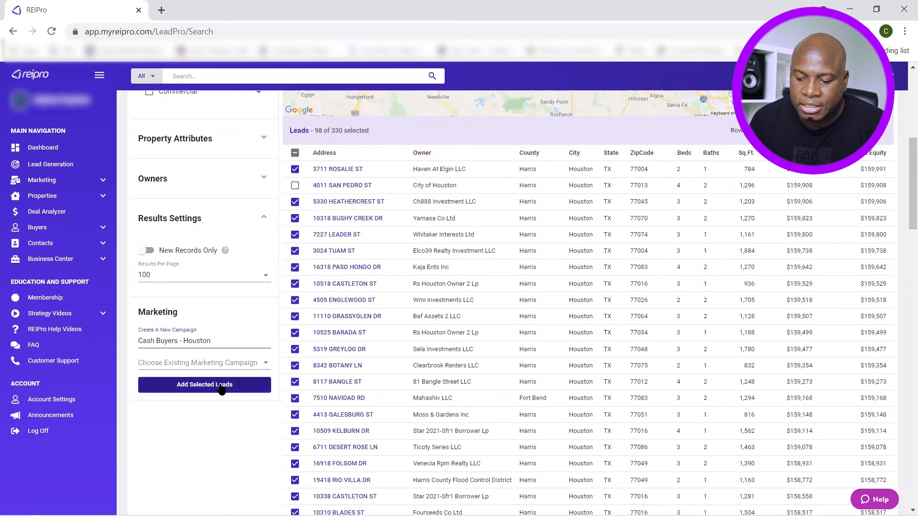
click(220, 391)
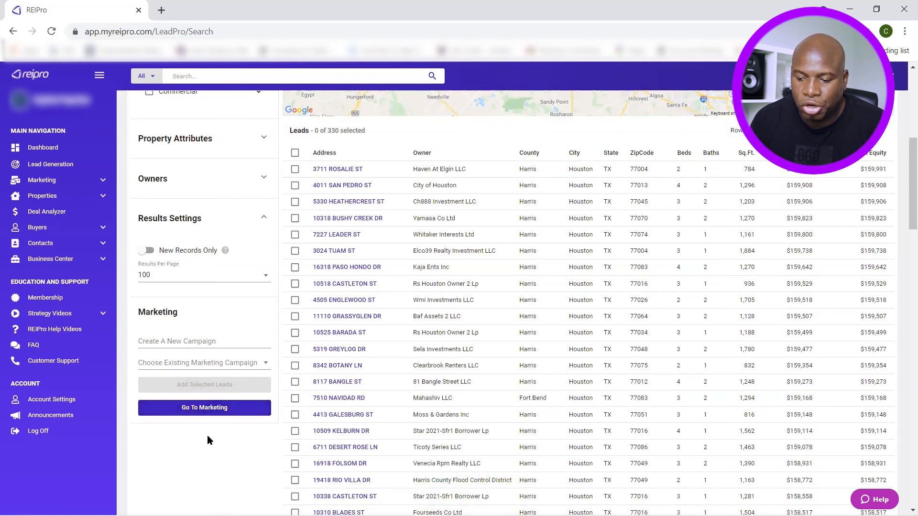
scroll(208, 435, up, 7)
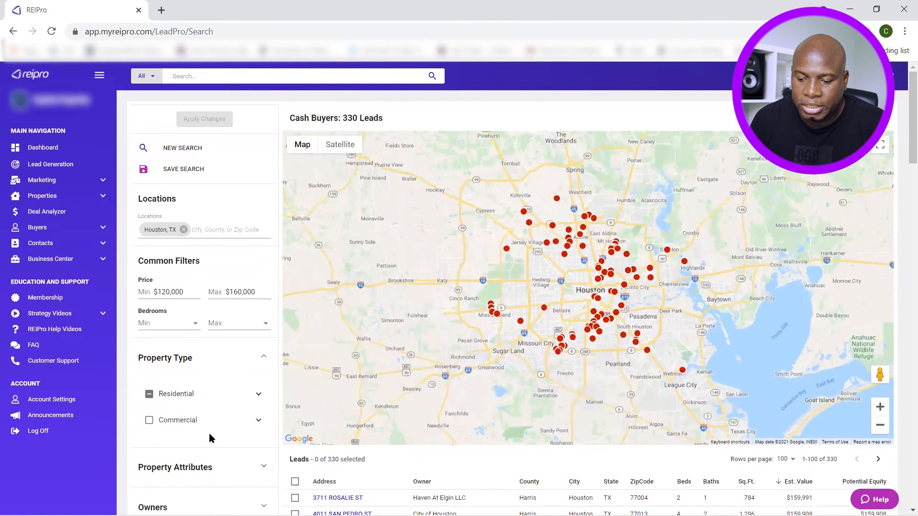